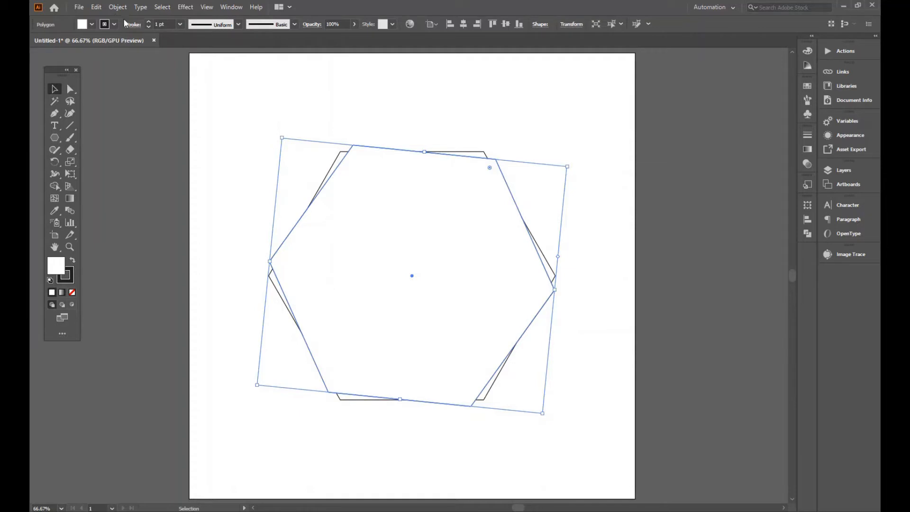
Duplicate the rotated hexagon in front of itself and rotate the copy about 6° further clockwise
click(96, 7)
click(112, 56)
click(96, 7)
click(124, 78)
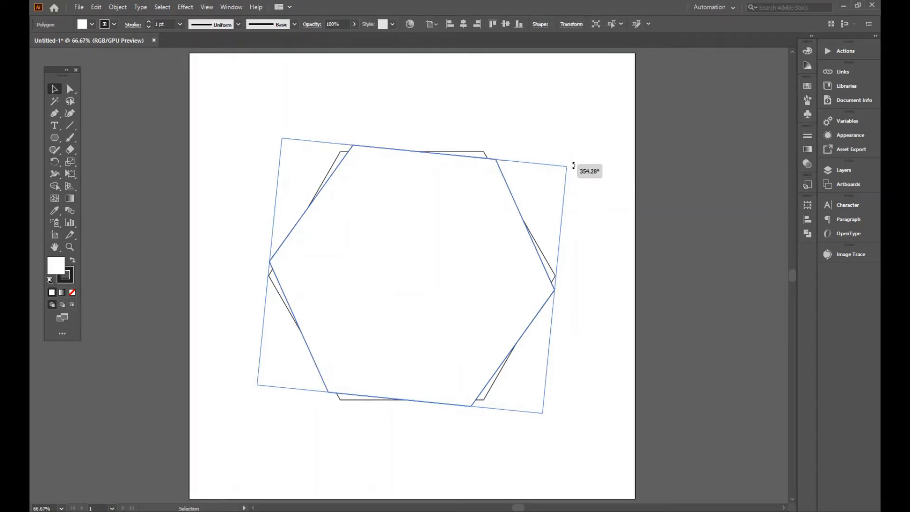
drag(574, 165, 581, 180)
Copy the newest hexagon, paste it in front and rotate the duplicate clockwise past the previous one
click(97, 7)
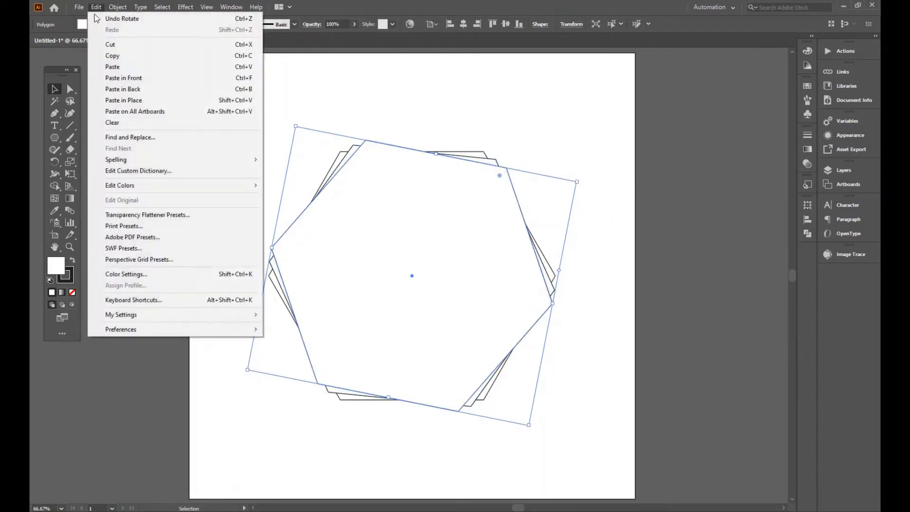
click(113, 56)
click(96, 7)
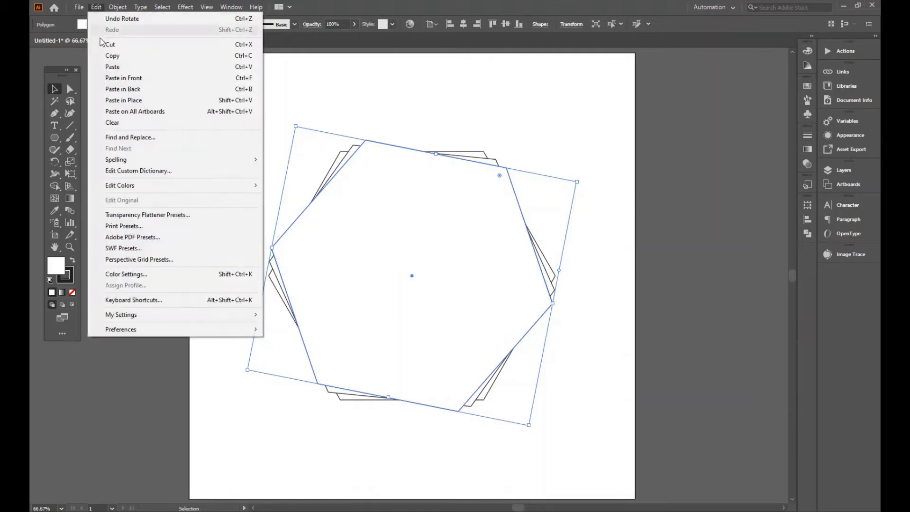
click(122, 78)
drag(578, 177, 604, 305)
Keep pasting hexagon copies in front and rotating them clockwise until their corners form an evenly toothed ring
key(ctrl+c)
key(ctrl+f)
key(ctrl+c)
key(ctrl+f)
key(ctrl+c)
key(ctrl+f)
key(ctrl+c)
key(ctrl+f)
key(ctrl+c)
key(ctrl+f)
key(ctrl+c)
key(ctrl+f)
click(536, 88)
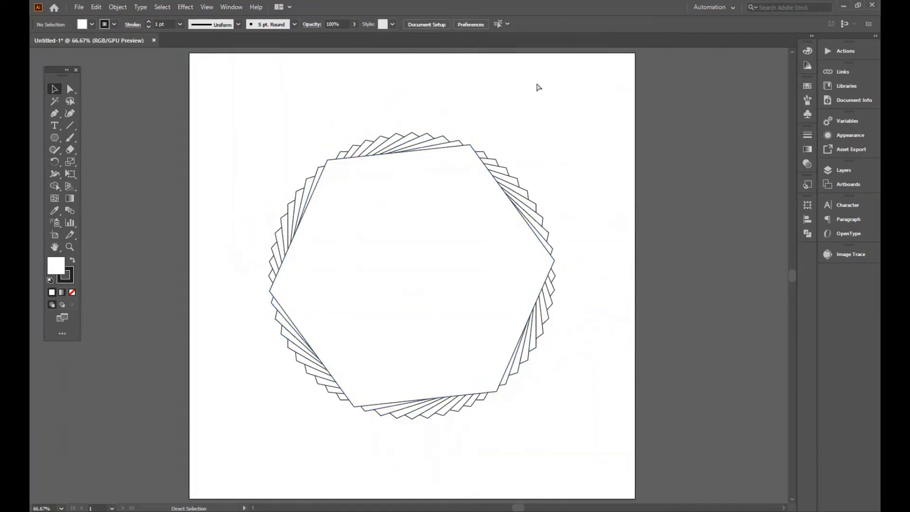
key(ctrl+z)
click(566, 156)
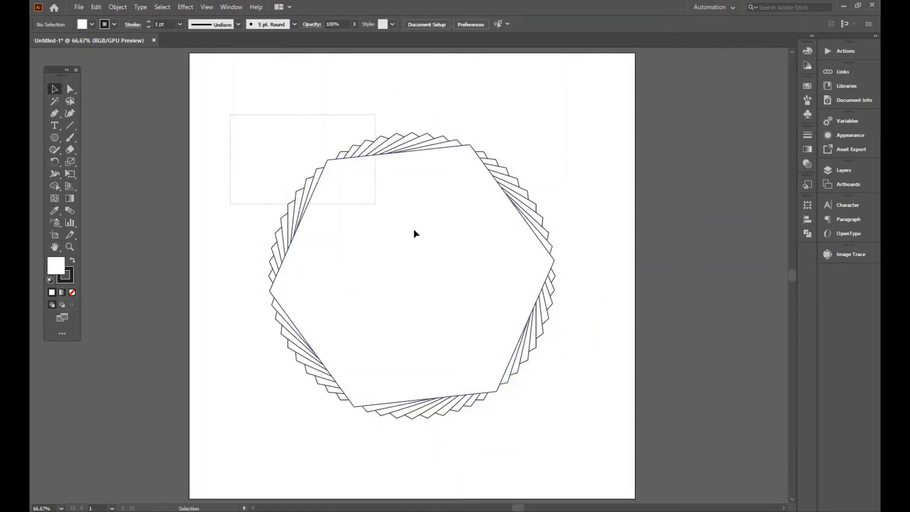
Select all the rotated hexagons and unite them into a single zigzag-edged circle with Pathfinder
drag(414, 233, 623, 432)
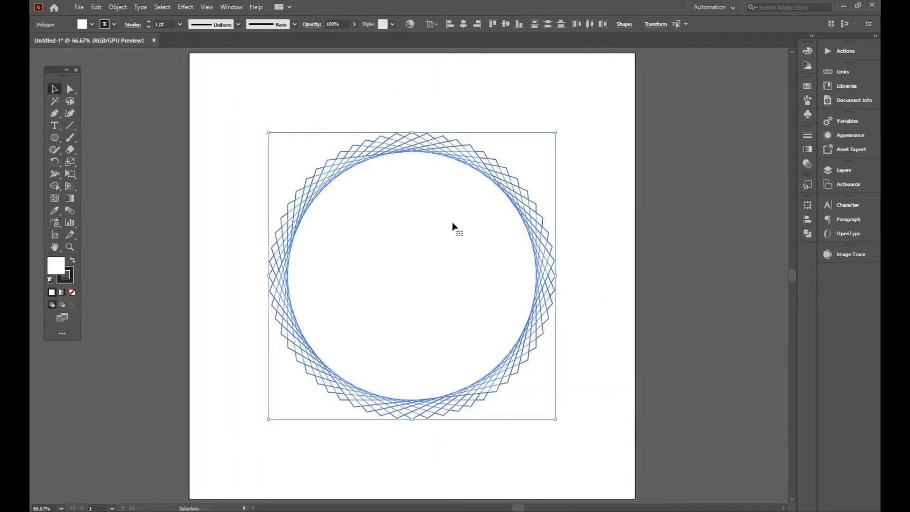
click(808, 234)
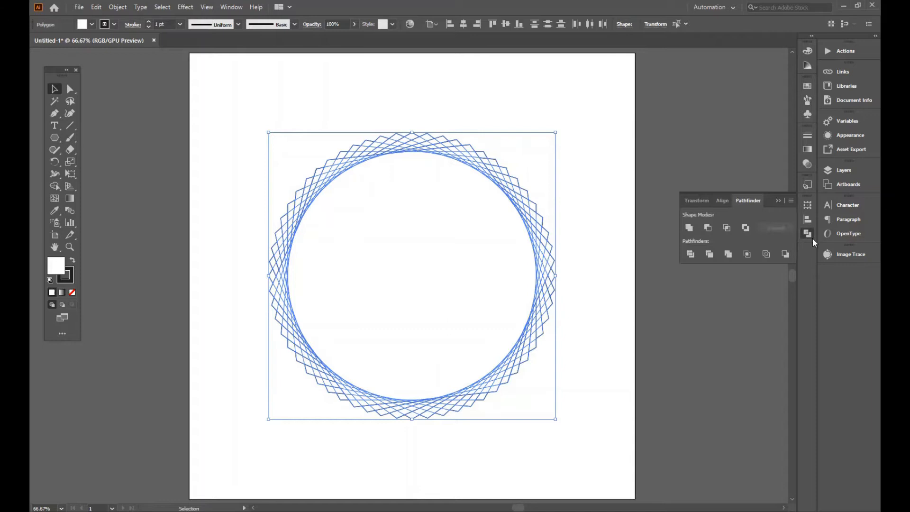
click(689, 228)
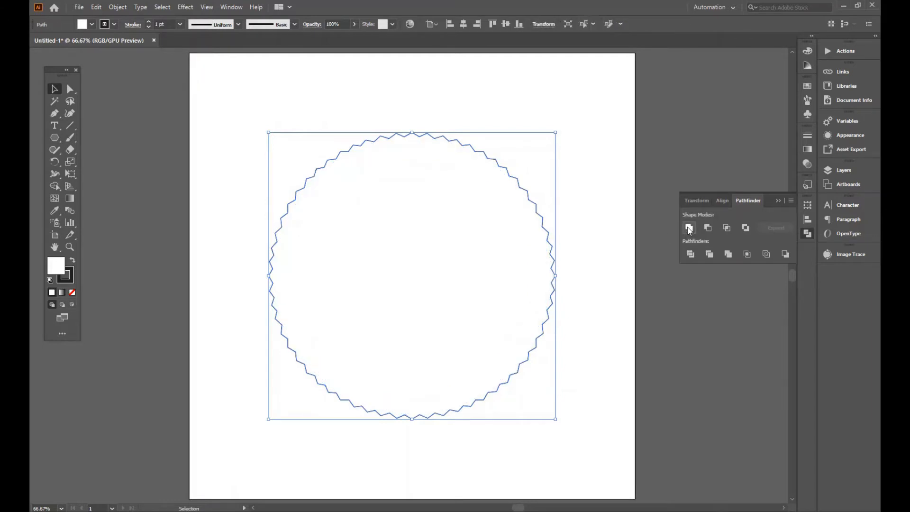
click(777, 202)
click(356, 121)
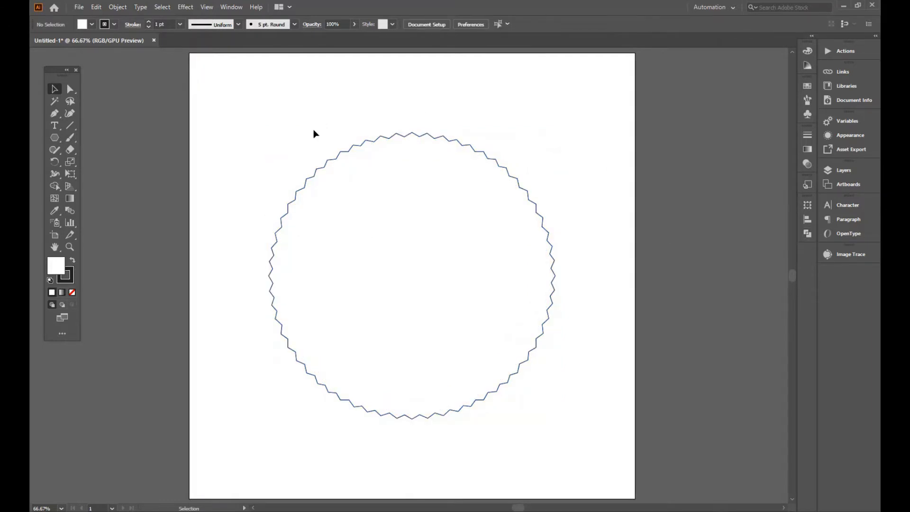
Fill the zigzag-edged circle with red
click(335, 163)
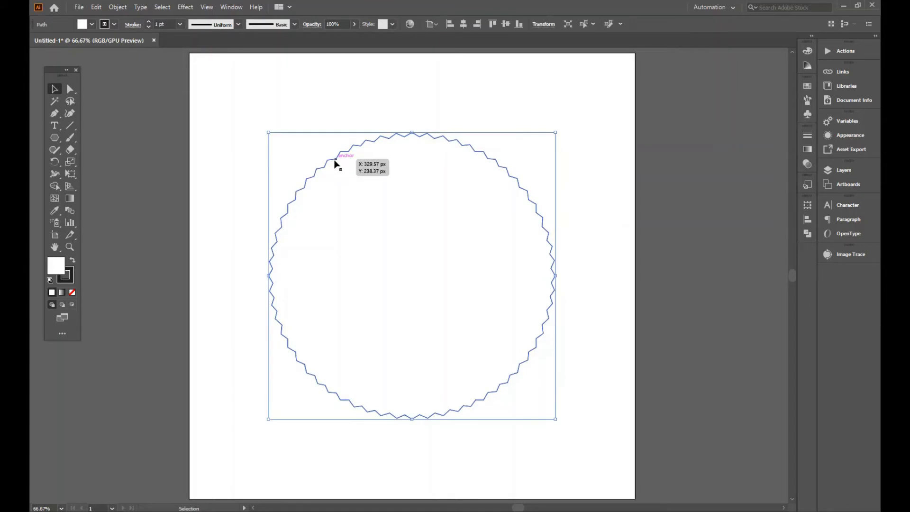
click(92, 24)
click(64, 42)
click(273, 118)
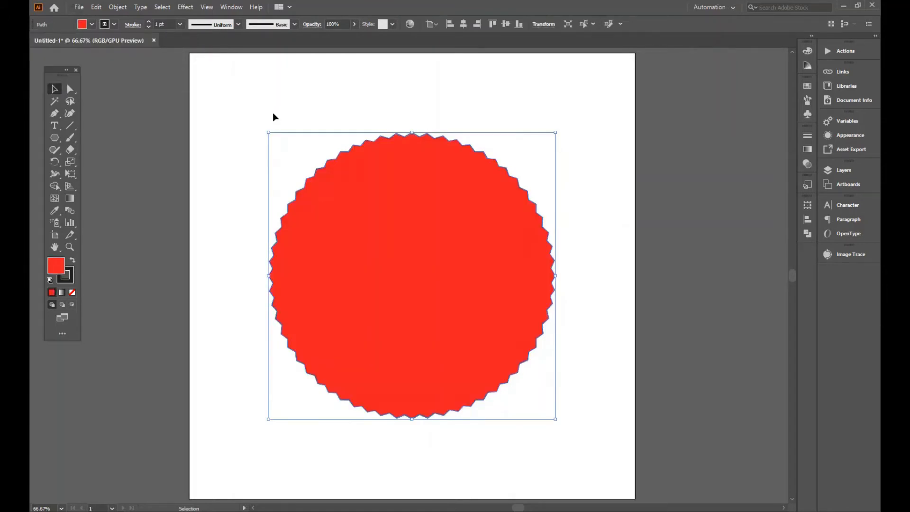
click(274, 118)
Place a slightly smaller, concentric copy of the red shape in front of it and fill the copy black
click(419, 189)
click(96, 6)
click(114, 57)
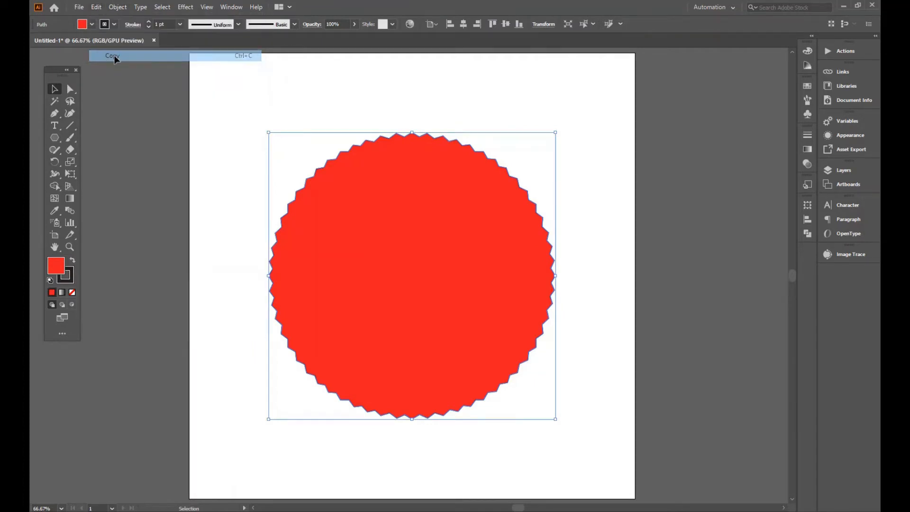
click(97, 6)
click(118, 78)
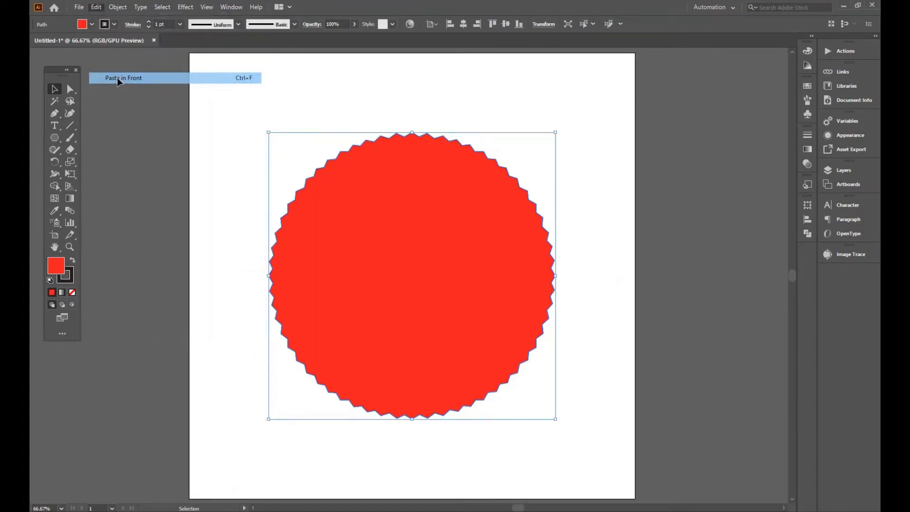
drag(555, 133, 551, 139)
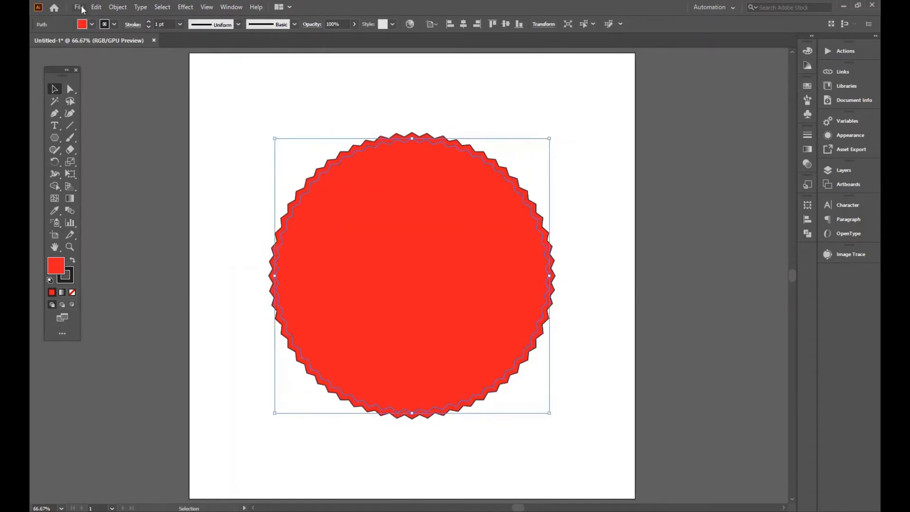
click(92, 24)
click(58, 41)
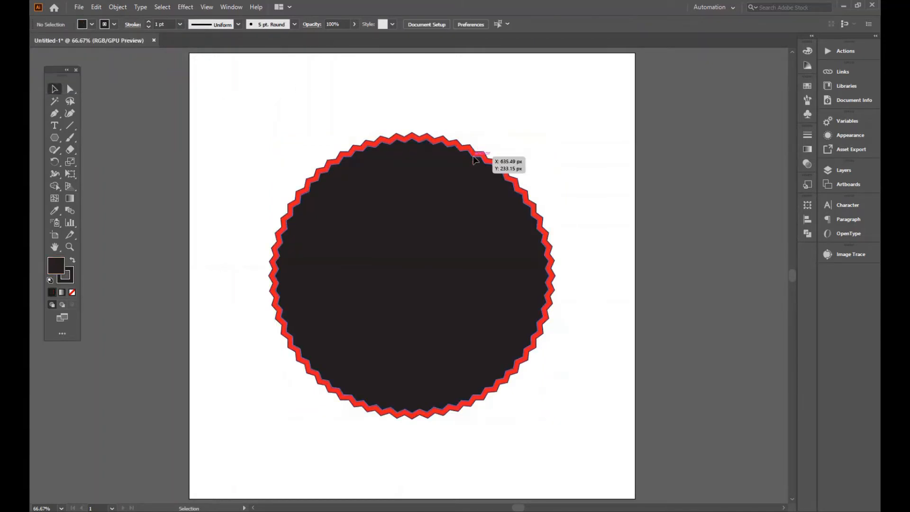
Place a slightly smaller, concentric copy of the black shape in front of it and fill the copy yellow
click(96, 7)
click(112, 55)
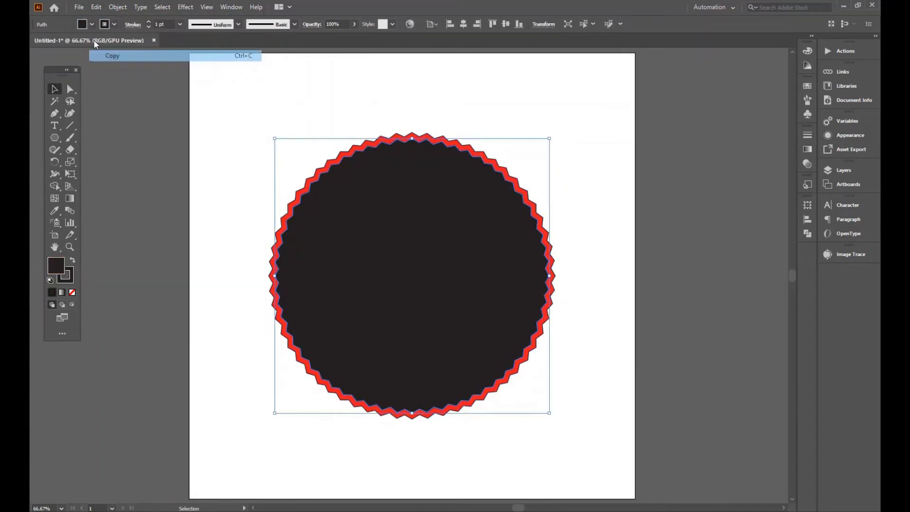
click(96, 7)
click(114, 77)
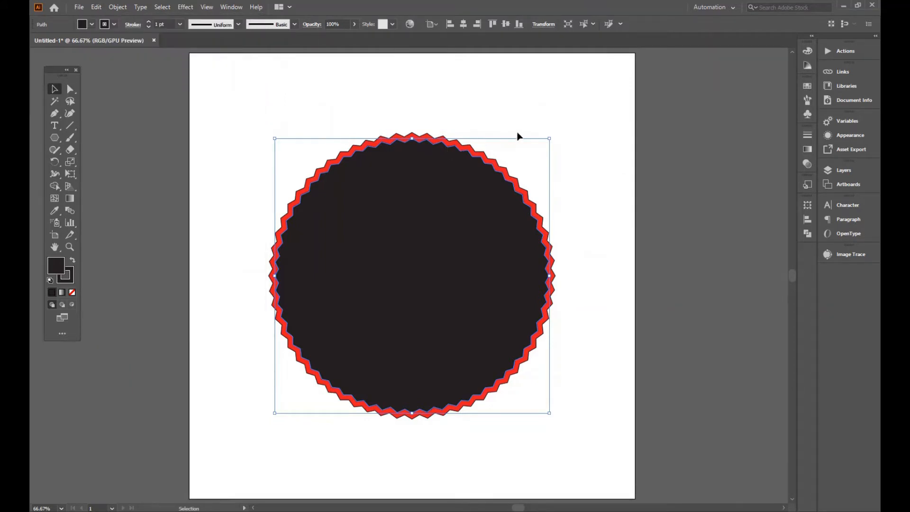
drag(550, 138, 546, 146)
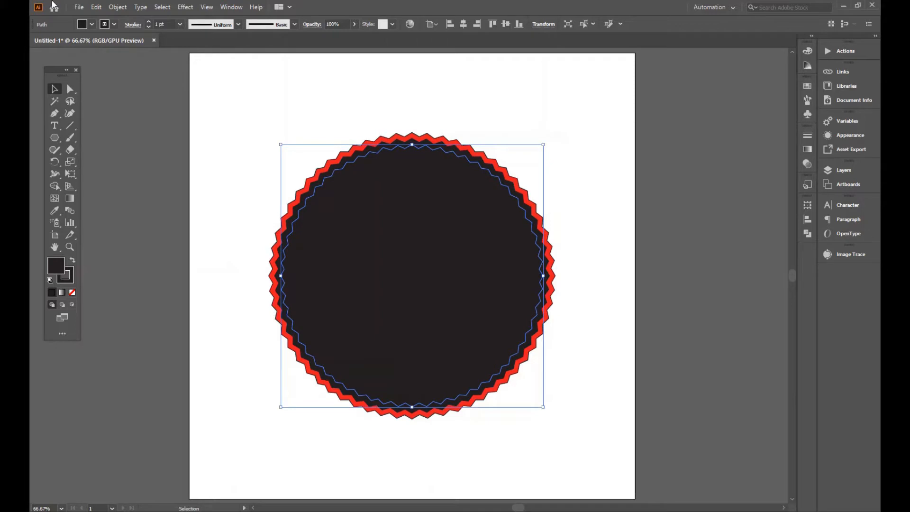
click(92, 24)
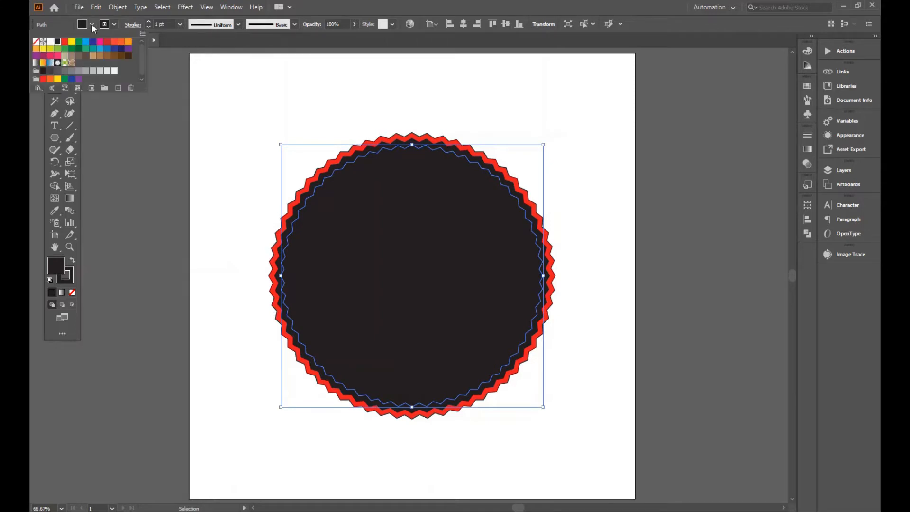
click(72, 42)
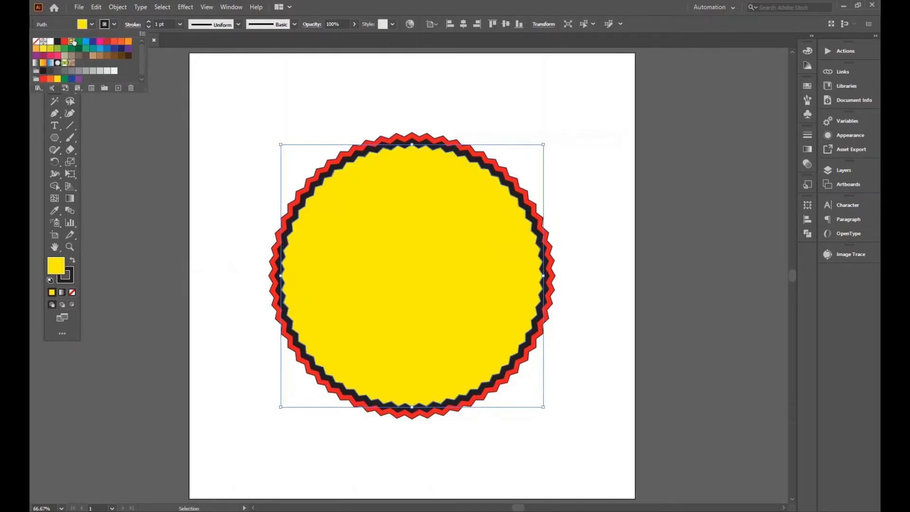
Place a slightly smaller, concentric copy of the yellow shape in front of it and fill the copy dark green
click(96, 7)
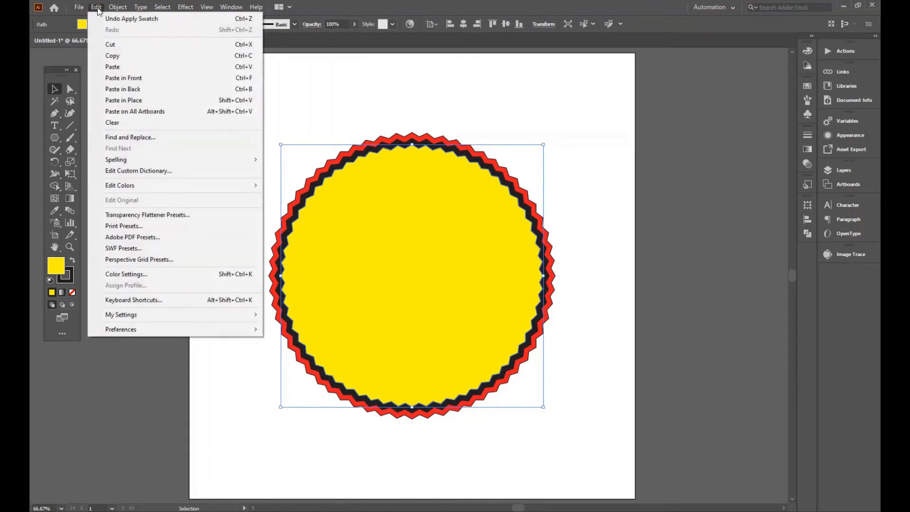
click(112, 55)
click(96, 7)
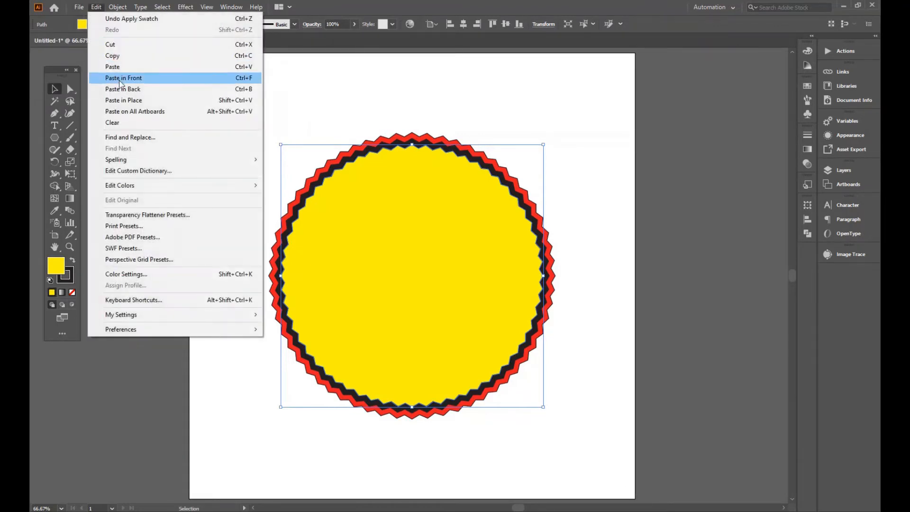
click(118, 79)
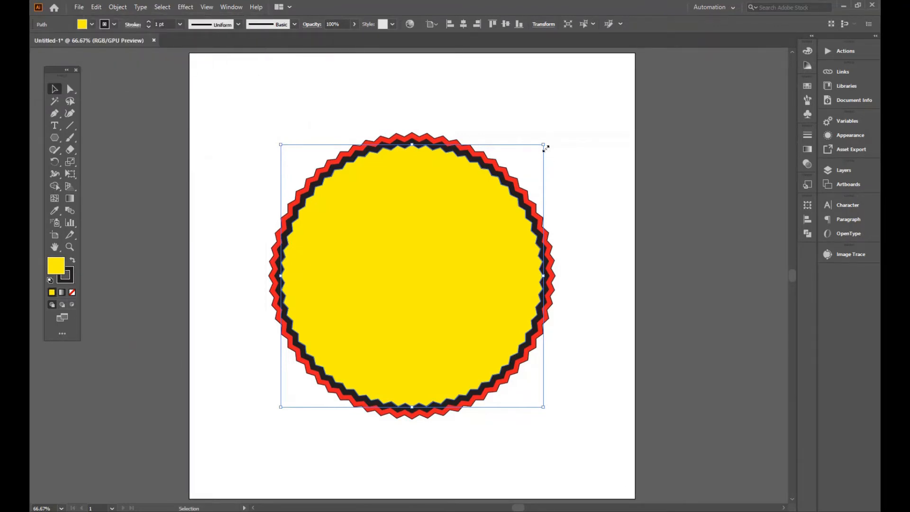
drag(546, 148, 544, 152)
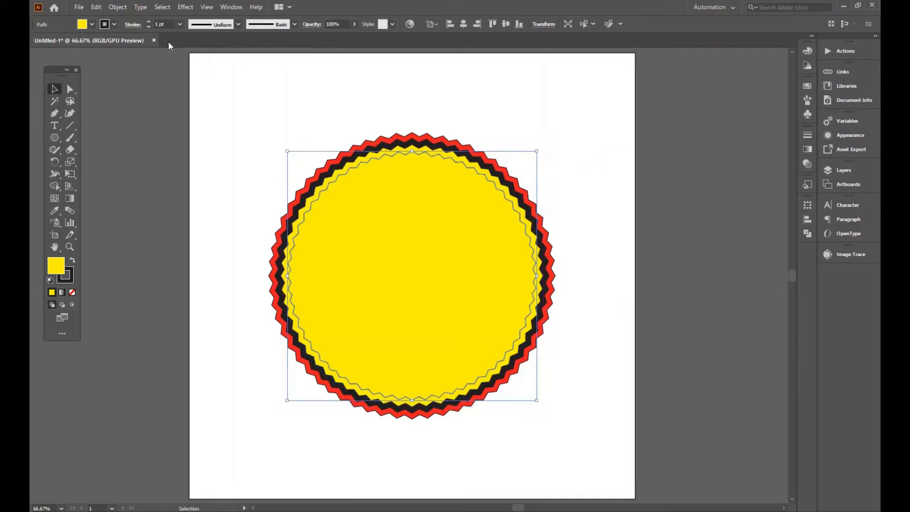
click(92, 26)
click(78, 49)
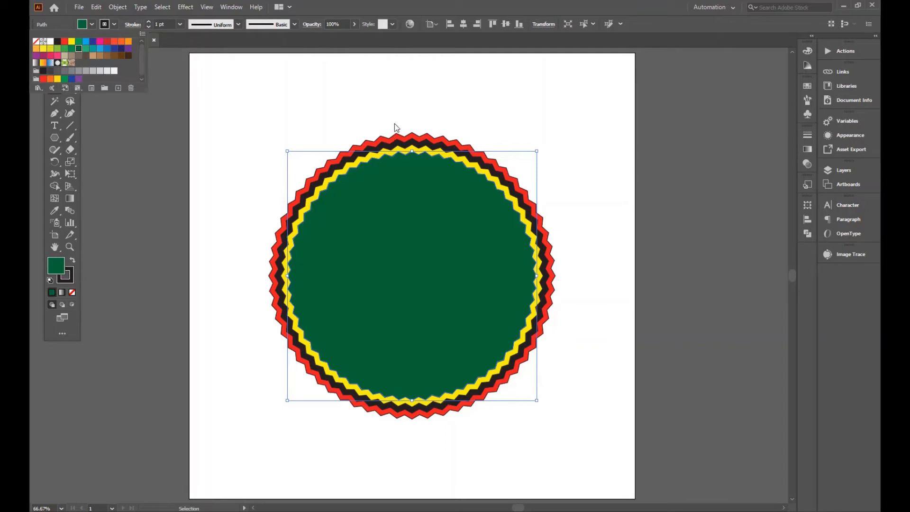
click(395, 122)
click(394, 110)
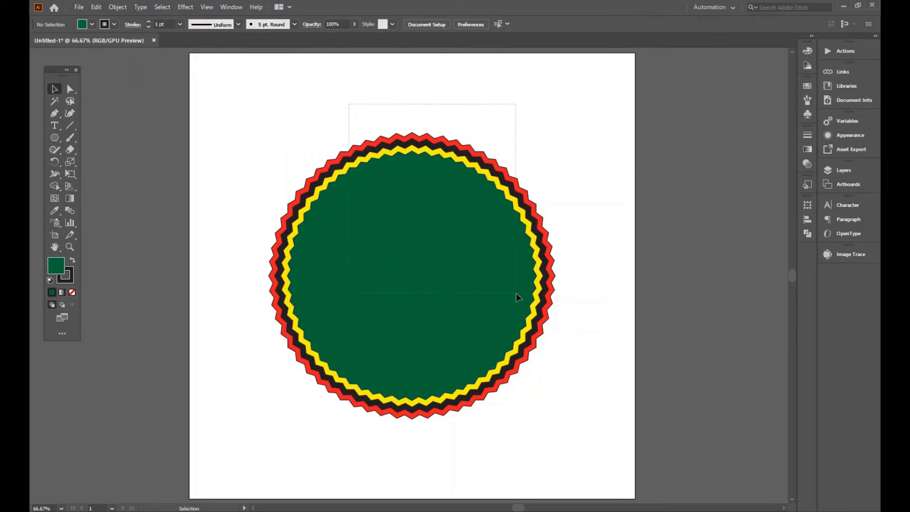
Duplicate all four coloured shapes in front and scale the copies about their centre to fit inside the green circle
key(ctrl+a)
click(96, 7)
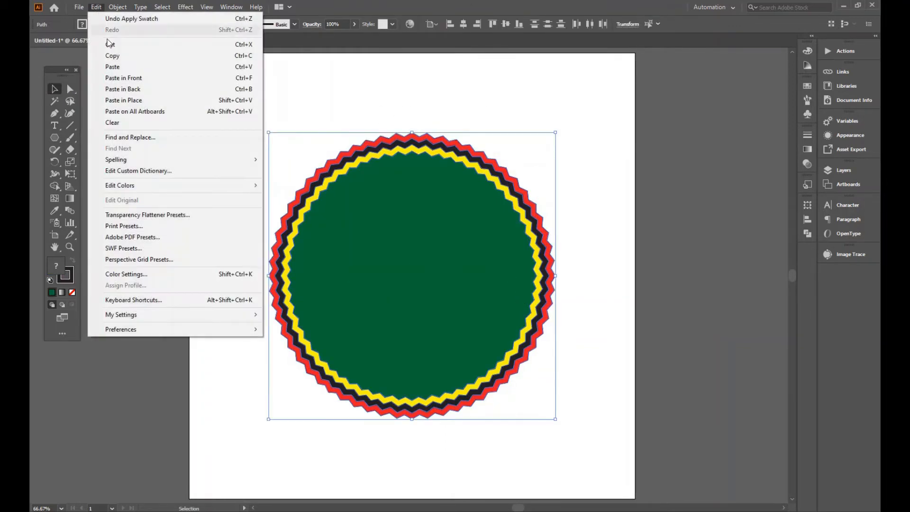
click(113, 55)
click(96, 8)
click(130, 78)
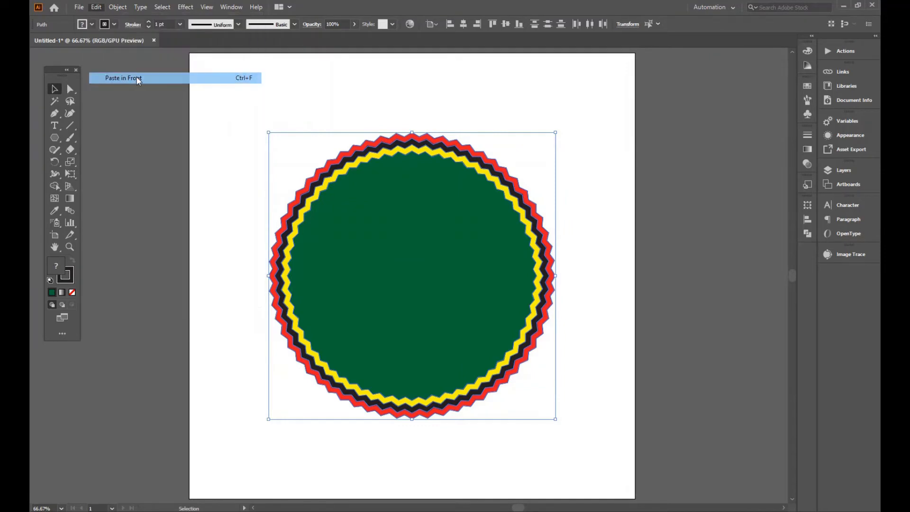
drag(555, 132, 543, 158)
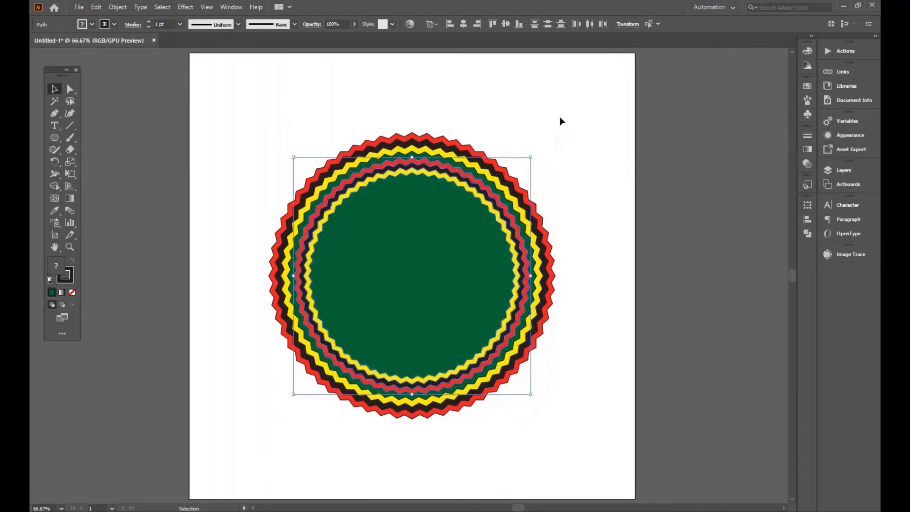
key(a)
drag(532, 156, 512, 176)
key(ctrl+z)
key(ctrl+z)
Duplicate the whole set of rings in front repeatedly, scaling each copy toward the centre until only a small green core remains
key(ctrl+a)
key(ctrl+c)
key(ctrl+f)
drag(554, 133, 536, 178)
click(341, 102)
key(ctrl+a)
key(ctrl+c)
key(ctrl+f)
drag(555, 132, 505, 208)
Select all the concentric rings and group them
drag(232, 102, 598, 420)
right_click(501, 240)
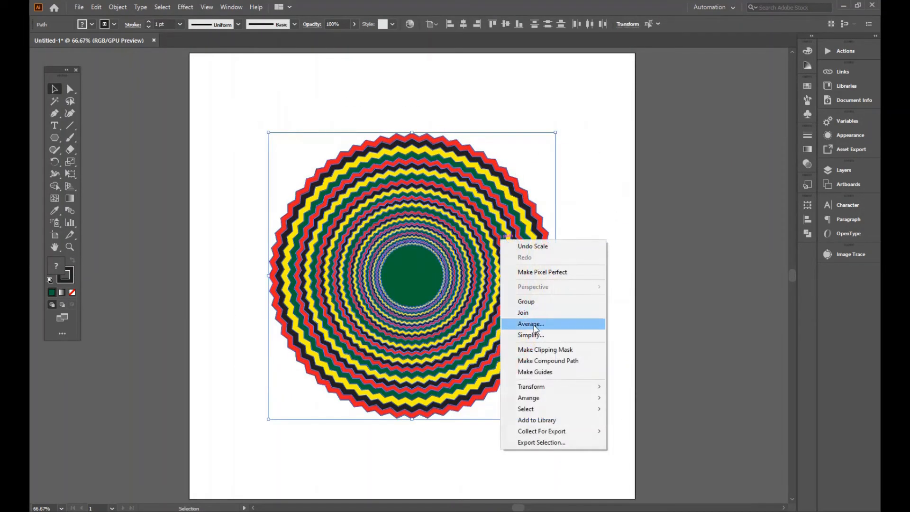
click(527, 301)
key(ctrl+minus)
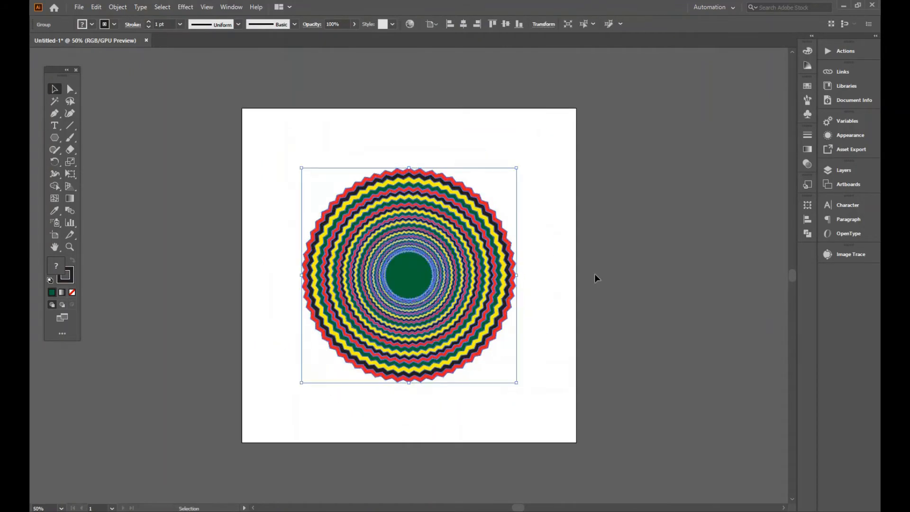
click(661, 413)
Copy the grouped rings into Photoshop's Layer 611.psb document as a smart object and centre them on the canvas
click(431, 284)
drag(471, 282, 441, 503)
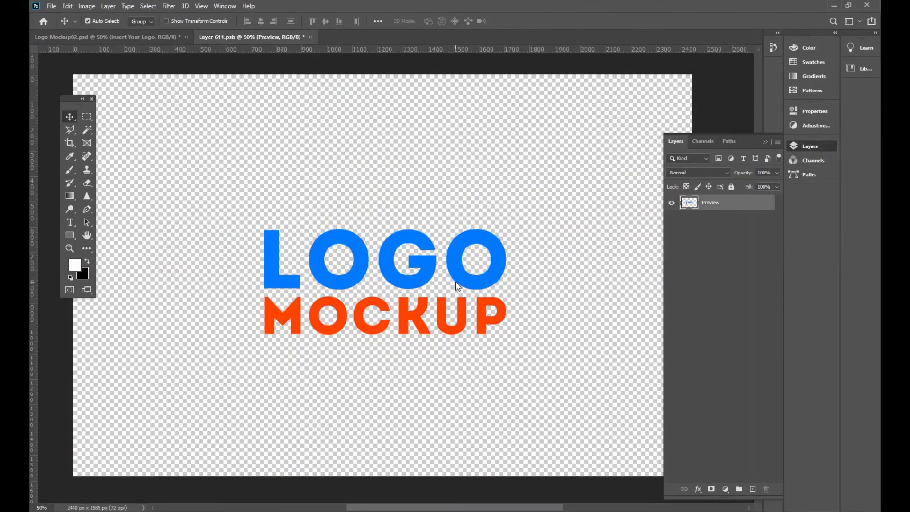
key(ctrl+v)
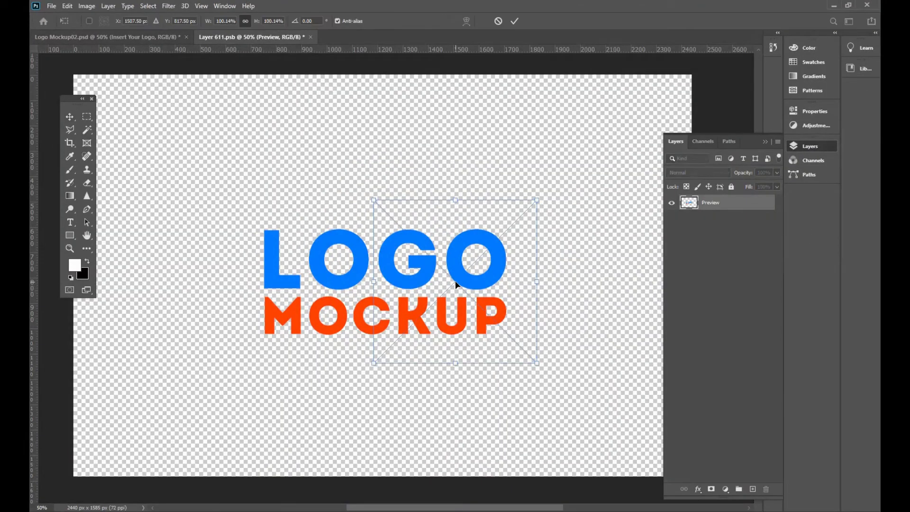
drag(500, 289, 428, 289)
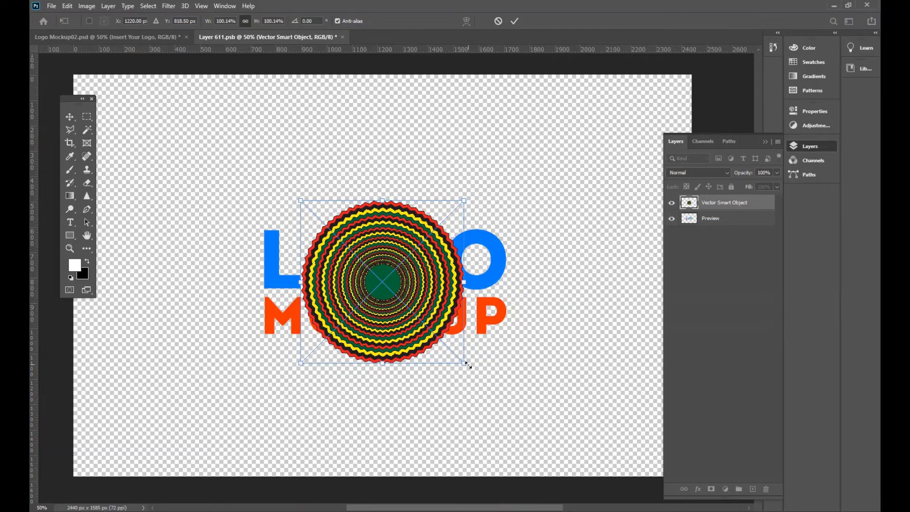
Enlarge the placed ring design about its centre to about 127% and hide the Preview layer
drag(465, 365, 487, 387)
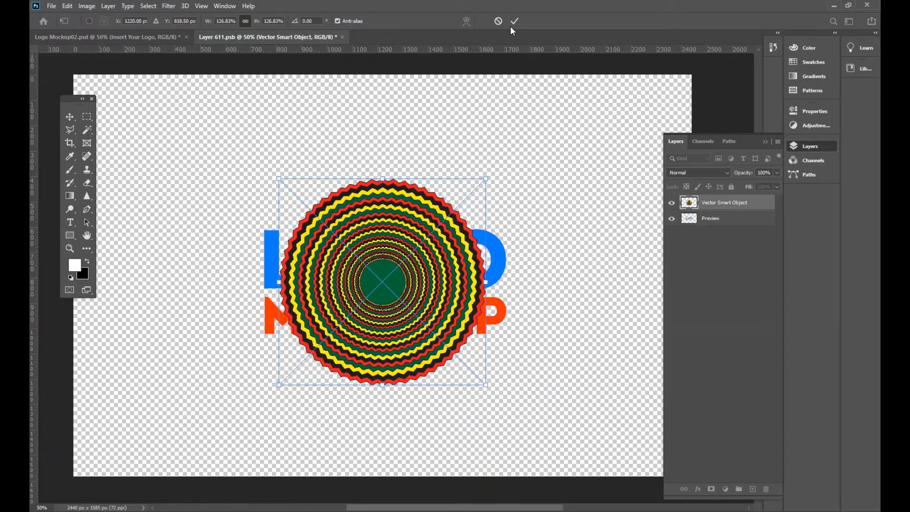
click(514, 22)
click(671, 219)
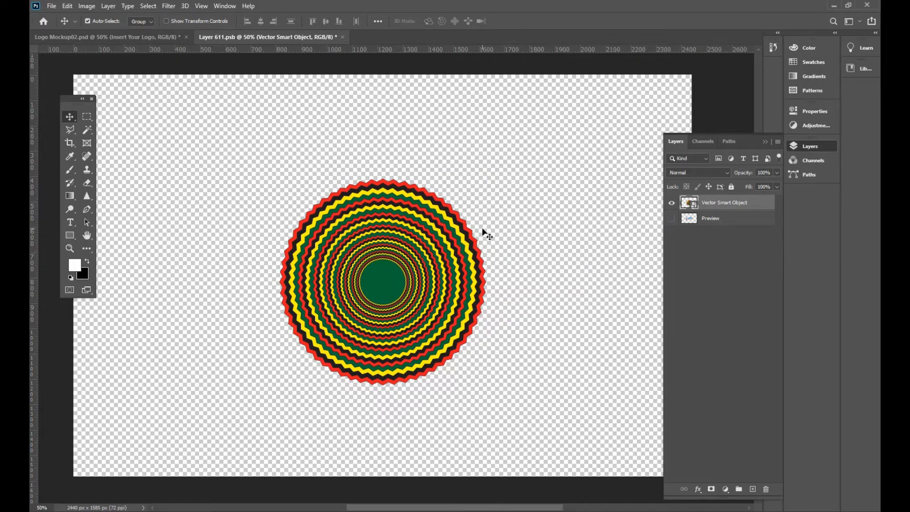
Duplicate the Vector Smart Object layer and move the copy partly off the canvas at its upper-right corner
right_click(721, 205)
click(764, 100)
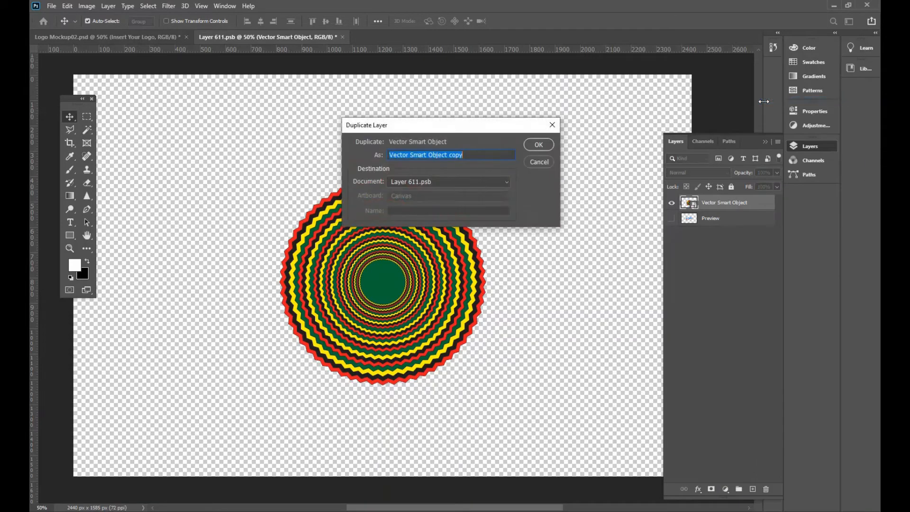
click(539, 144)
drag(344, 351, 654, 136)
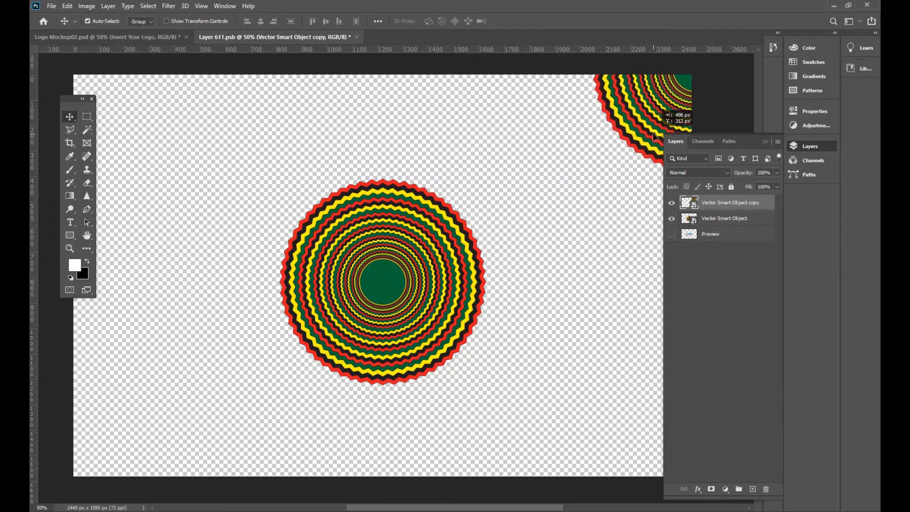
Duplicate the corner design's layer and move the duplicate down so it overlaps the right side of the central design
right_click(712, 201)
click(757, 101)
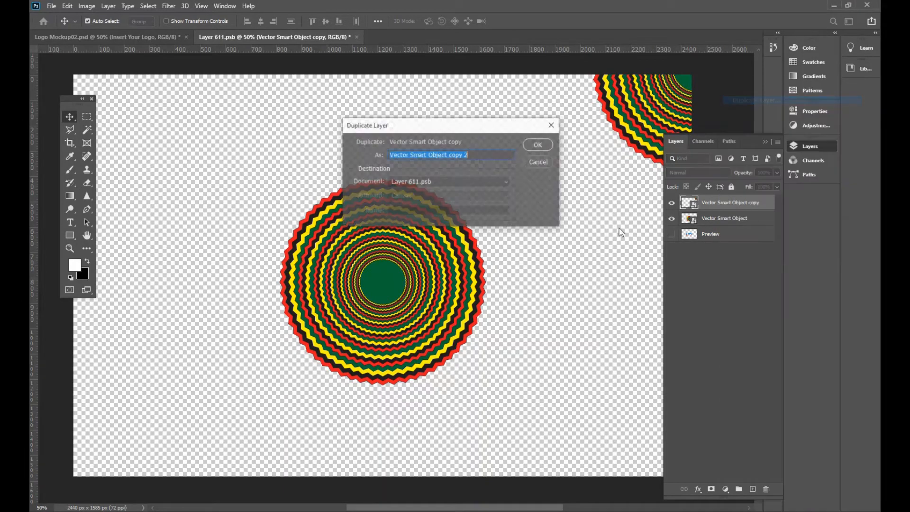
click(539, 147)
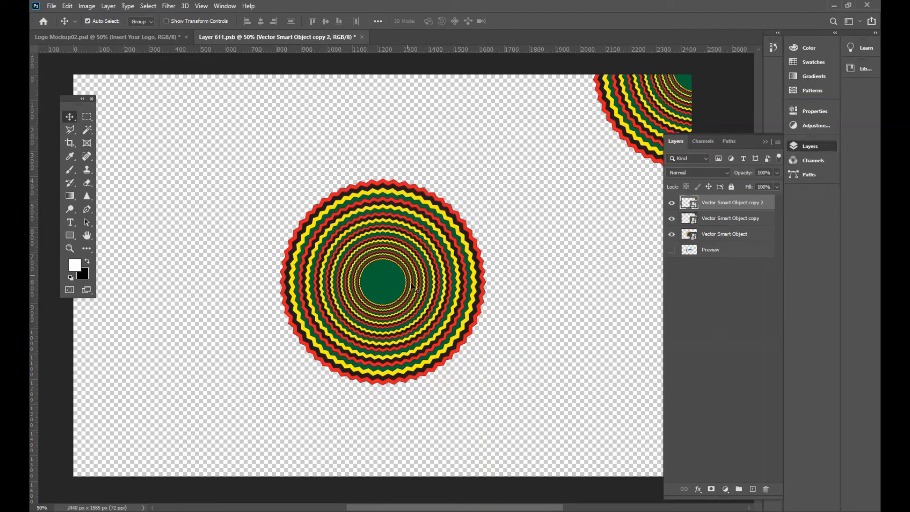
drag(416, 287, 344, 232)
key(ctrl+z)
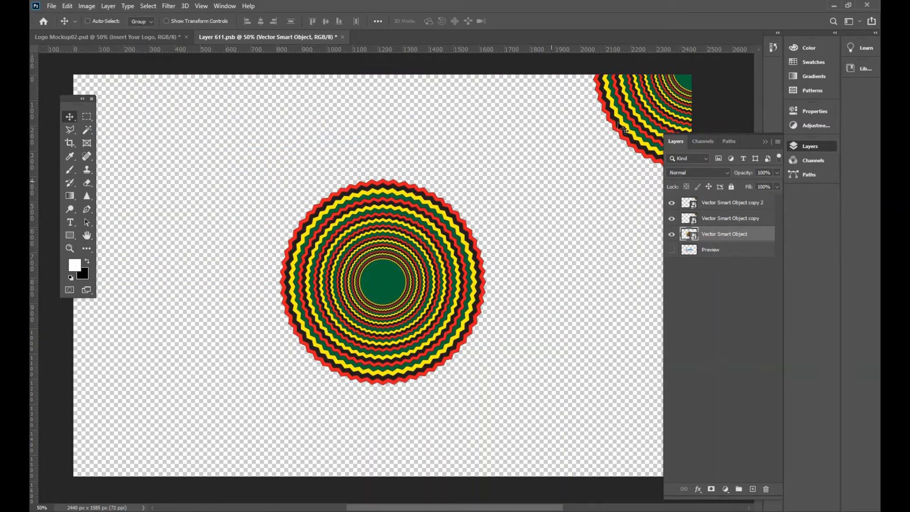
drag(686, 84, 486, 320)
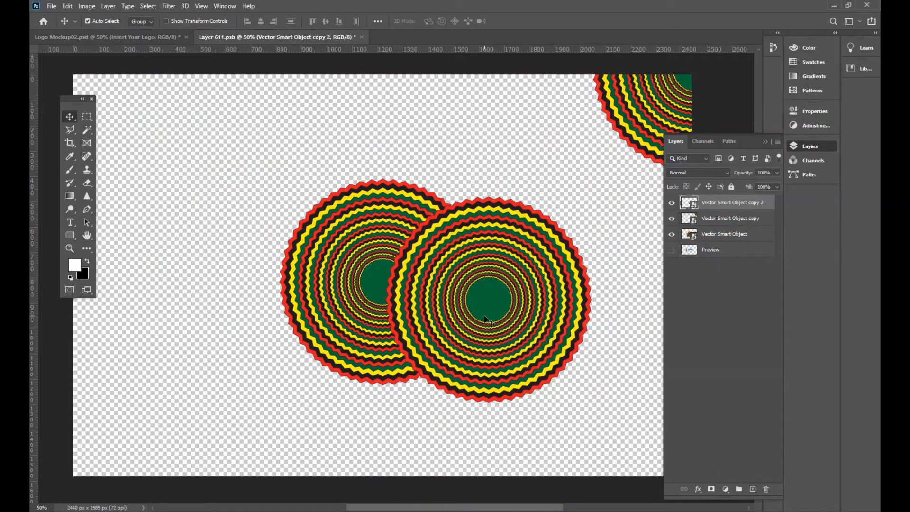
Scale the overlapping copy down to about 71% and place it below and right of the central design
key(ctrl+t)
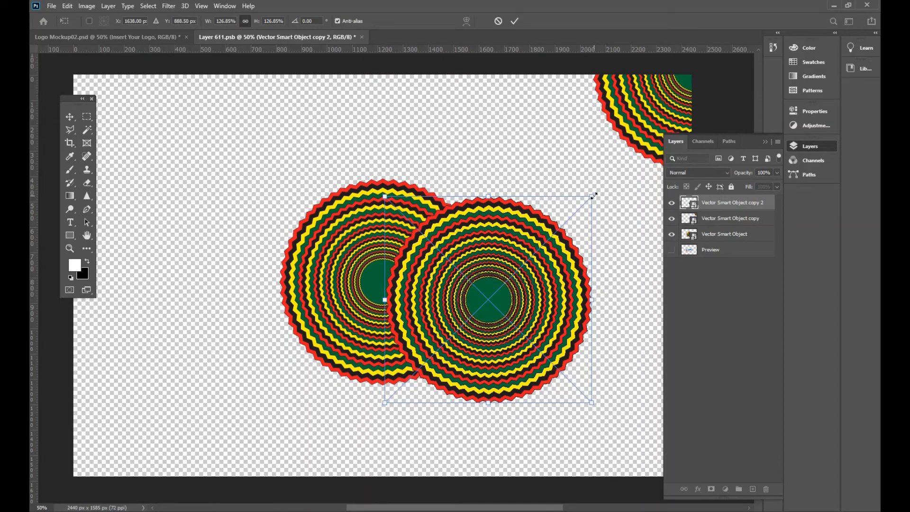
drag(593, 195, 532, 313)
drag(472, 340, 557, 400)
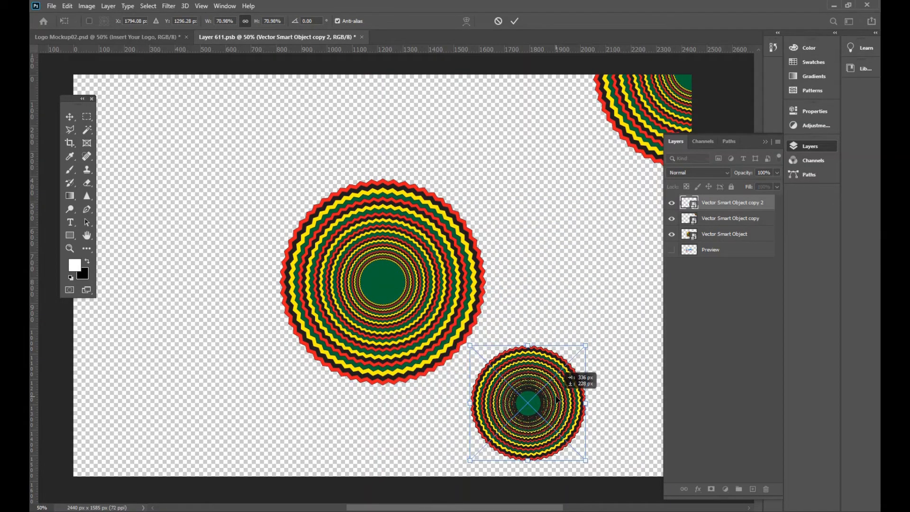
click(515, 21)
Duplicate the central design, scale the copy to about 79% and place it in the canvas's upper-left area
click(406, 282)
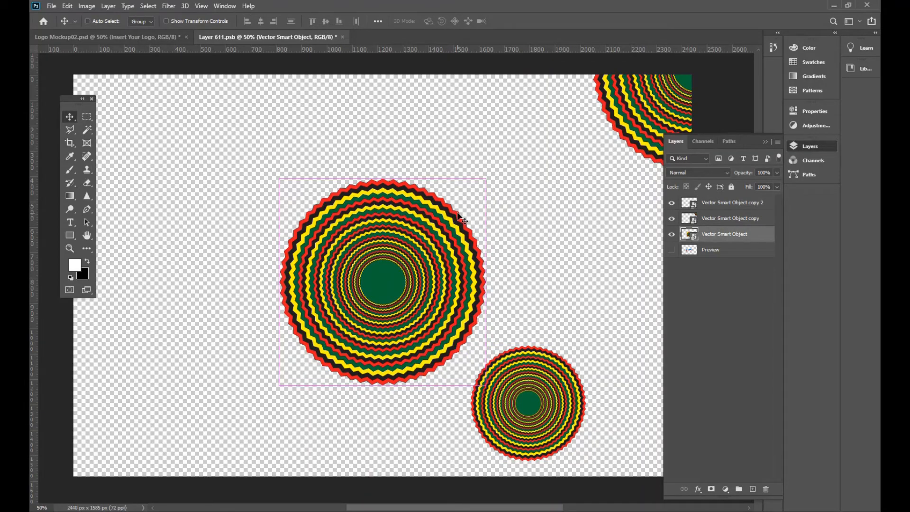
drag(449, 293, 259, 214)
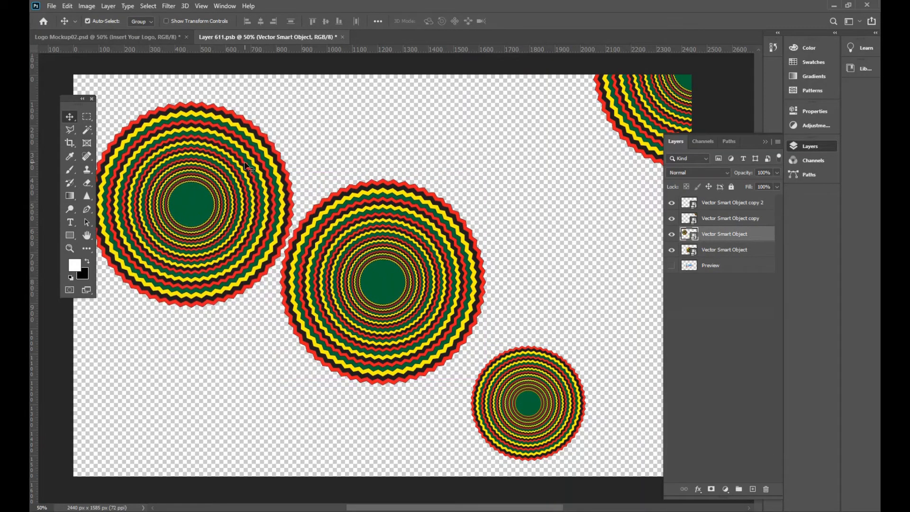
key(ctrl+t)
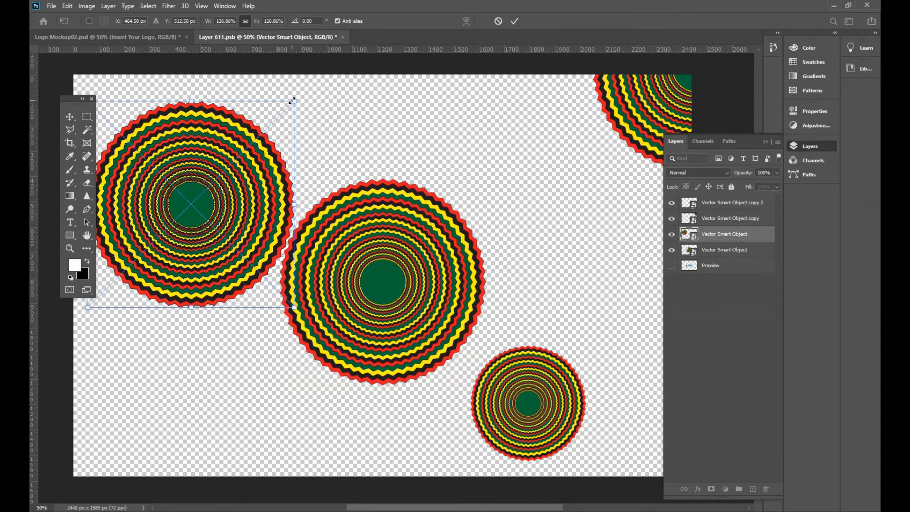
drag(292, 101, 216, 179)
drag(209, 183, 292, 91)
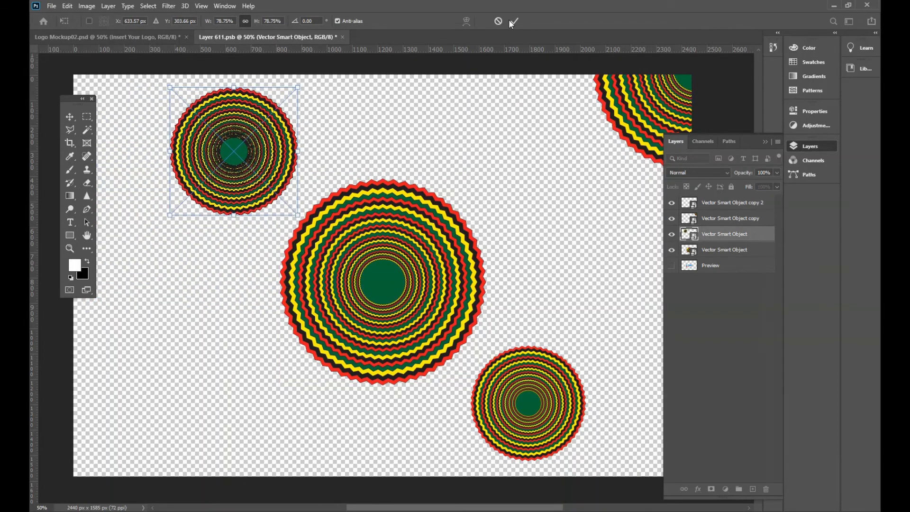
click(512, 22)
Duplicate the central design, shrink the copy to a small circle and place it beneath the upper-left one
drag(427, 237, 235, 373)
key(ctrl+t)
drag(293, 316, 215, 392)
drag(213, 404, 264, 244)
click(515, 21)
Duplicate the central design, scale the copy down and place it in the canvas's lower-left corner
drag(451, 278, 318, 400)
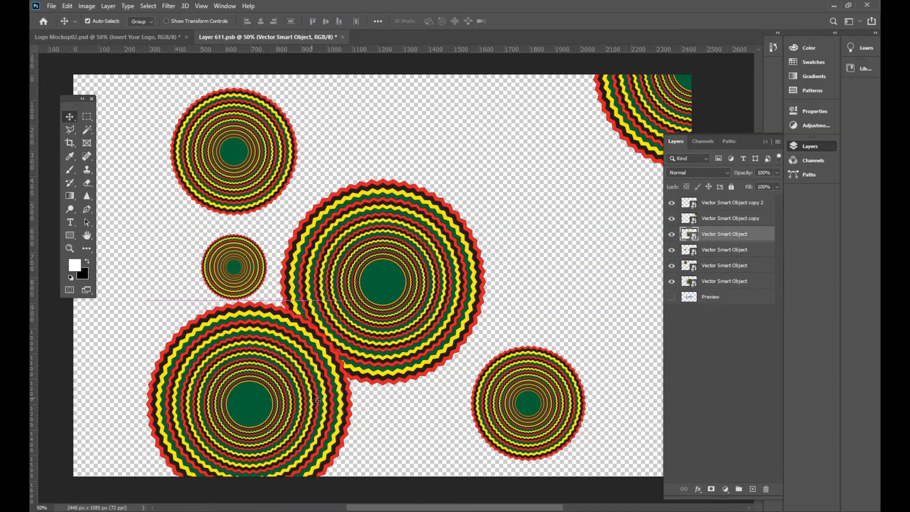
key(ctrl+t)
drag(148, 301, 222, 375)
drag(317, 429, 189, 396)
click(515, 21)
Duplicate the central design, scale the copy to roughly half size and place it above and right of the centre
drag(400, 212, 399, 205)
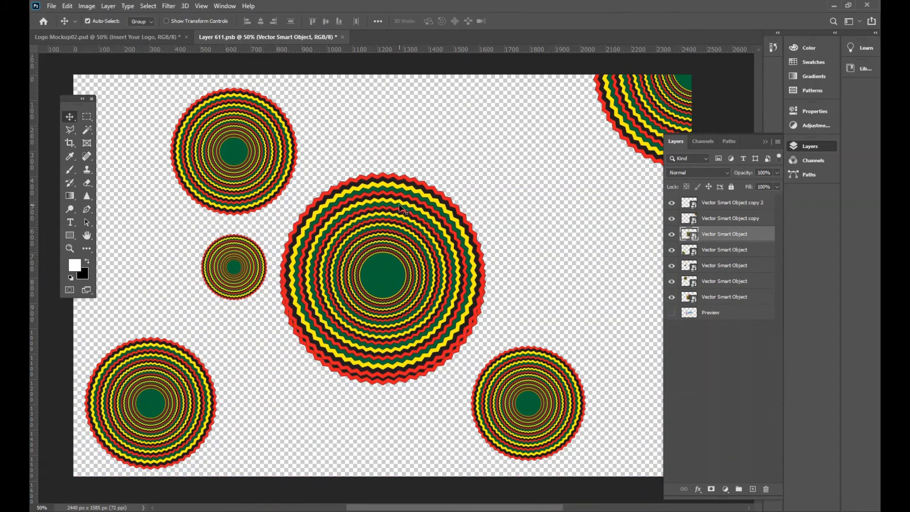
key(ctrl+t)
drag(281, 173, 385, 277)
drag(393, 291, 473, 118)
click(514, 22)
Place one reduced copy of the central design across the canvas's top edge and another across its left edge
key(ctrl+v)
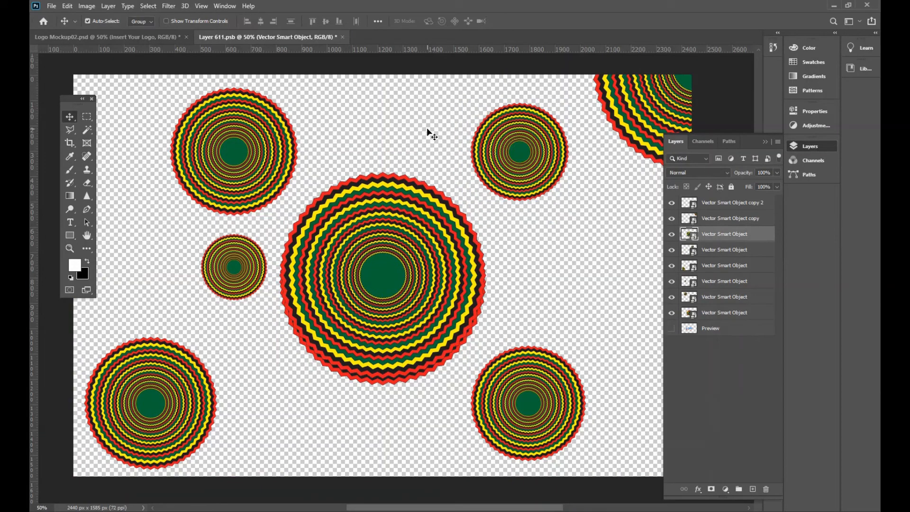
drag(383, 285, 406, 98)
key(ctrl+t)
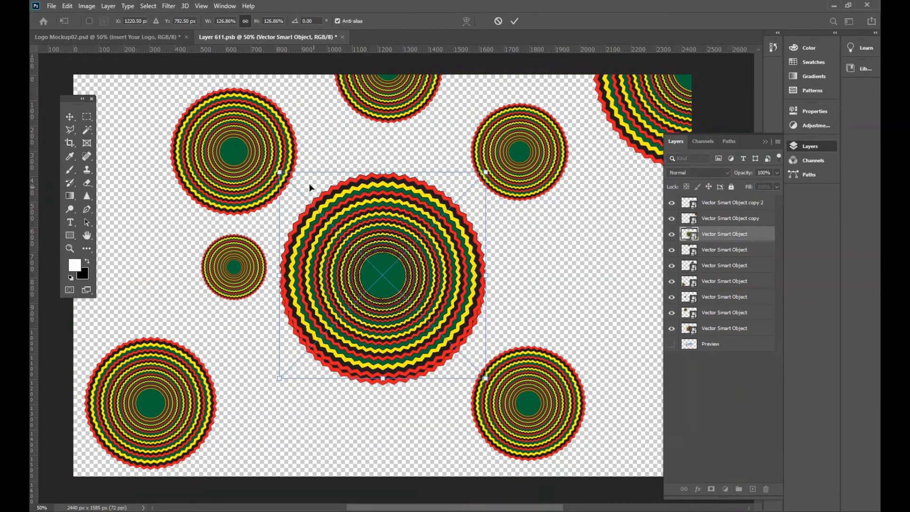
drag(279, 173, 401, 294)
drag(447, 356, 391, 142)
key(Return)
drag(112, 96, 54, 254)
drag(398, 138, 719, 277)
Add another copy of the central design, shrink it to a small circle and place it in the canvas's upper-left corner
key(ctrl+v)
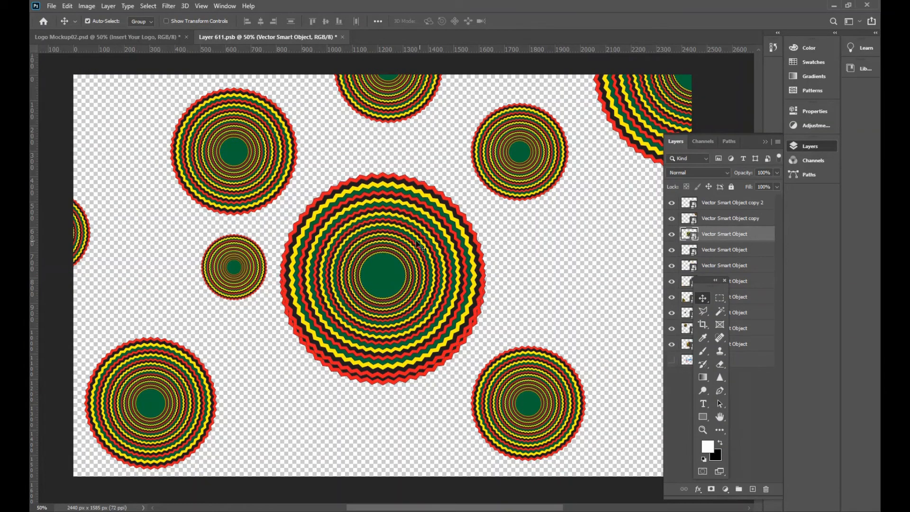
drag(433, 259, 164, 71)
drag(216, 200, 125, 125)
drag(148, 147, 123, 122)
drag(102, 99, 137, 145)
drag(129, 132, 124, 119)
key(Return)
Add a copy scaled to about 62% and place it across the canvas's right edge
key(ctrl+v)
drag(280, 176, 385, 280)
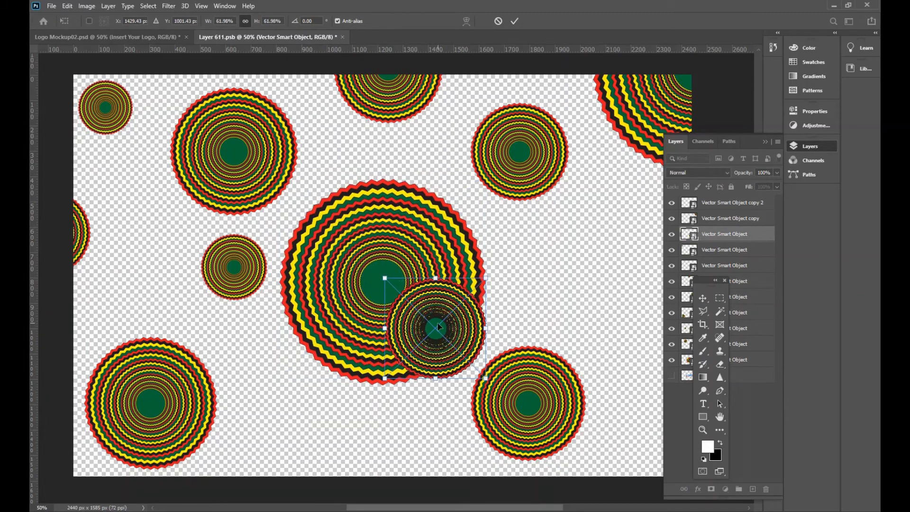
drag(433, 344, 783, 259)
drag(664, 248, 707, 270)
click(515, 21)
Add a very small copy of the design just above the central one, below the circle on the top edge
key(ctrl+v)
drag(486, 172, 440, 270)
drag(370, 308, 404, 152)
key(Return)
Add a reduced copy of the design in the canvas's lower-right corner
key(ctrl+v)
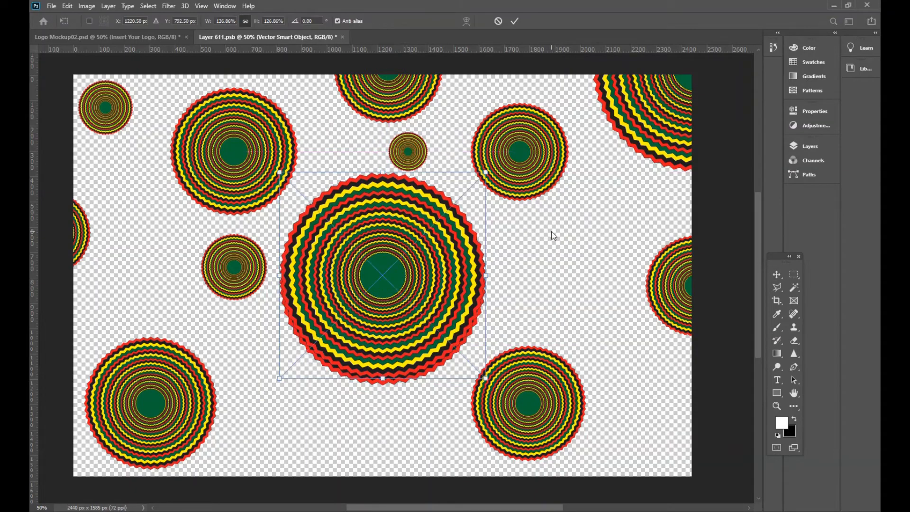
drag(484, 173, 366, 294)
drag(321, 352, 651, 434)
key(Return)
Add a reduced copy of the design between the upper-right circle and the one on the right edge
key(ctrl+v)
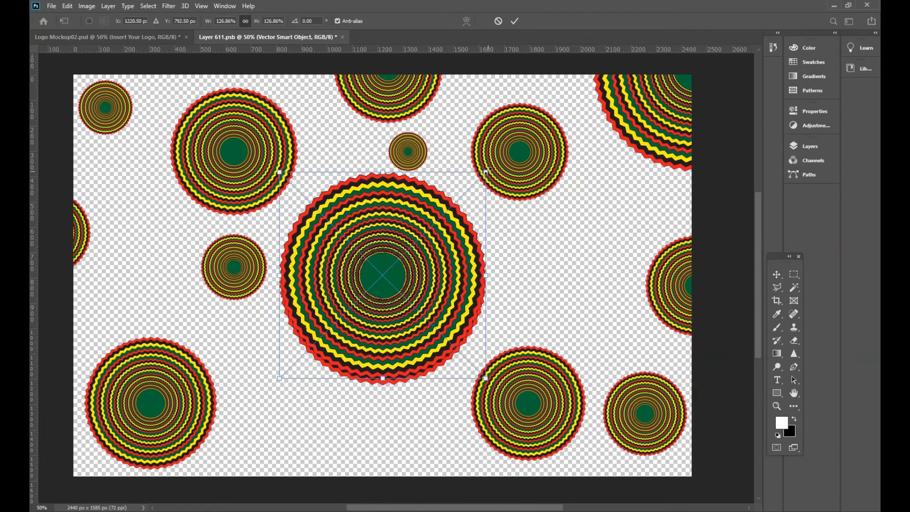
drag(485, 172, 418, 240)
drag(363, 297, 582, 259)
drag(638, 201, 577, 262)
drag(561, 296, 636, 206)
click(514, 21)
Add a copy scaled to about 79% and place it across the canvas's bottom edge, beside the lower-left circle
key(ctrl+v)
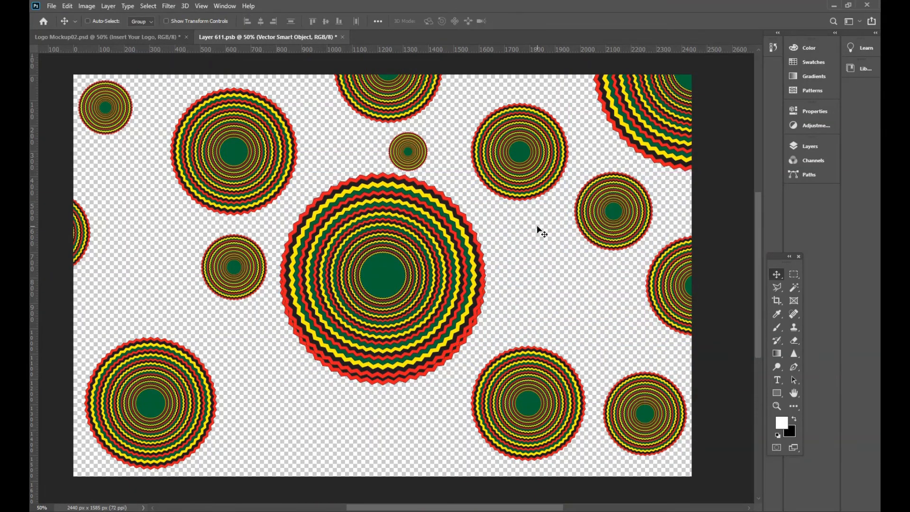
key(ctrl+t)
drag(486, 172, 421, 239)
drag(371, 314, 307, 444)
key(Return)
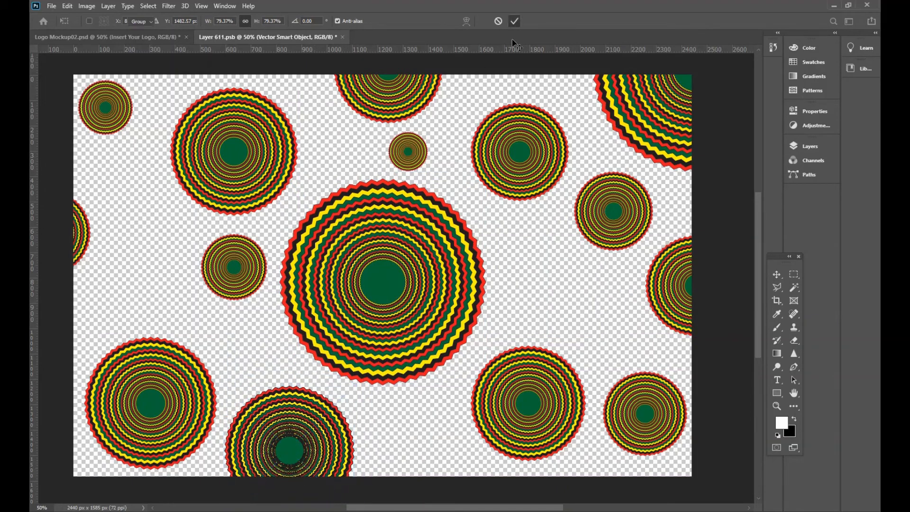
Add a very small copy of the design below the central one, between the two larger lower circles
key(ctrl+v)
drag(477, 173, 436, 428)
key(Return)
Add a reduced copy of the design overlapping the canvas's left edge, between the upper-left and lower-left circles
key(ctrl+v)
drag(486, 173, 408, 251)
drag(375, 311, 156, 231)
click(515, 21)
Add a reduced copy of the design just right of the central one, above the lower-right circles
key(ctrl+v)
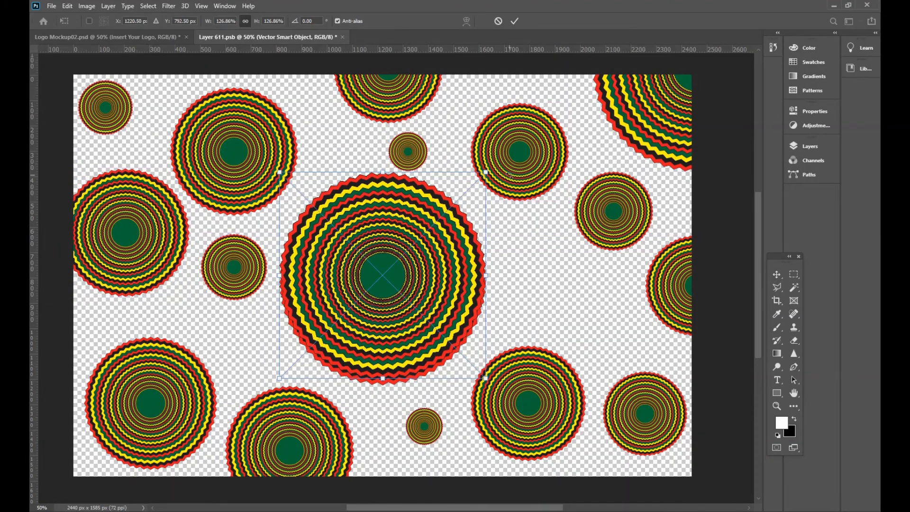
drag(485, 172, 390, 268)
drag(356, 320, 567, 282)
drag(602, 230, 575, 257)
drag(550, 289, 560, 283)
click(514, 22)
Copy the small bottom circle and place the duplicate above the lower-right corner circle
click(430, 421)
key(ctrl+c)
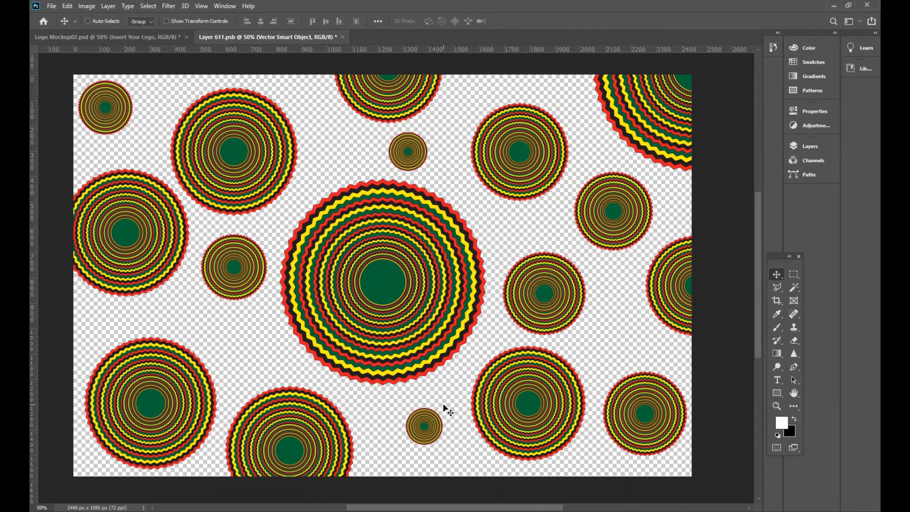
key(ctrl+v)
drag(397, 279, 628, 336)
Add another copy scaled to about 18% and place it between the lower-left circle and the bottom-edge one
key(ctrl+v)
drag(386, 278, 248, 350)
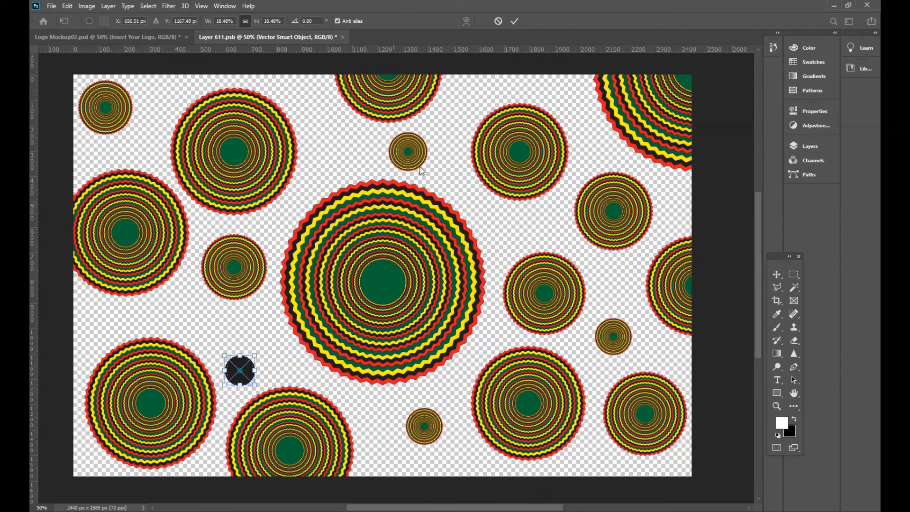
click(515, 21)
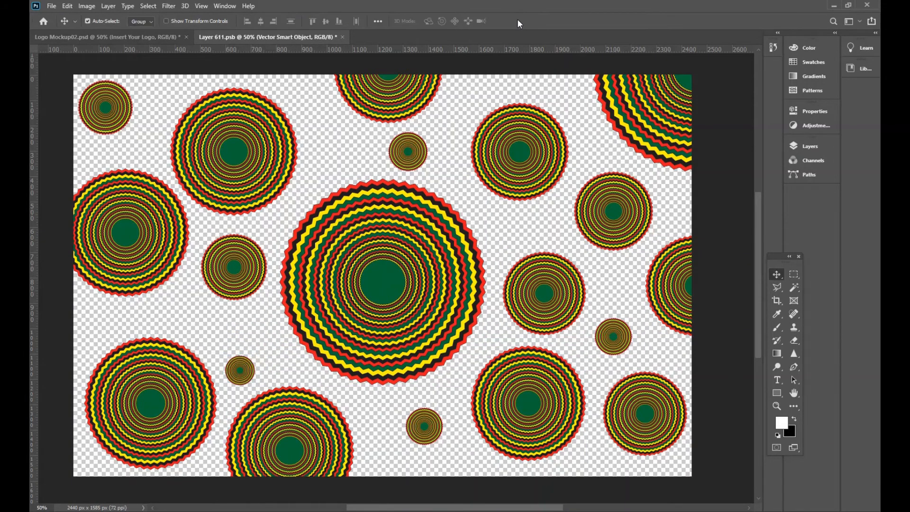
Save the Layer 611.psb artwork, switch to the Logo Mockup02.psd document and move the tools clear of the image
key(ctrl+s)
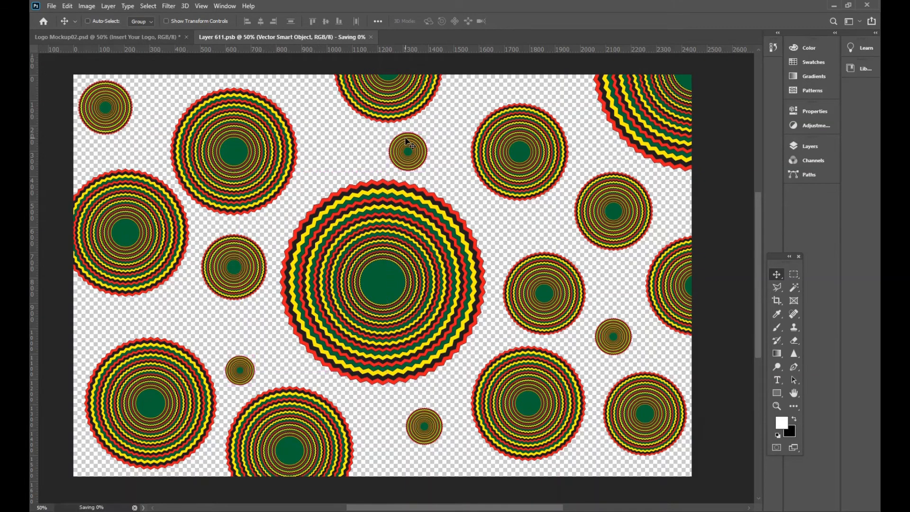
click(131, 38)
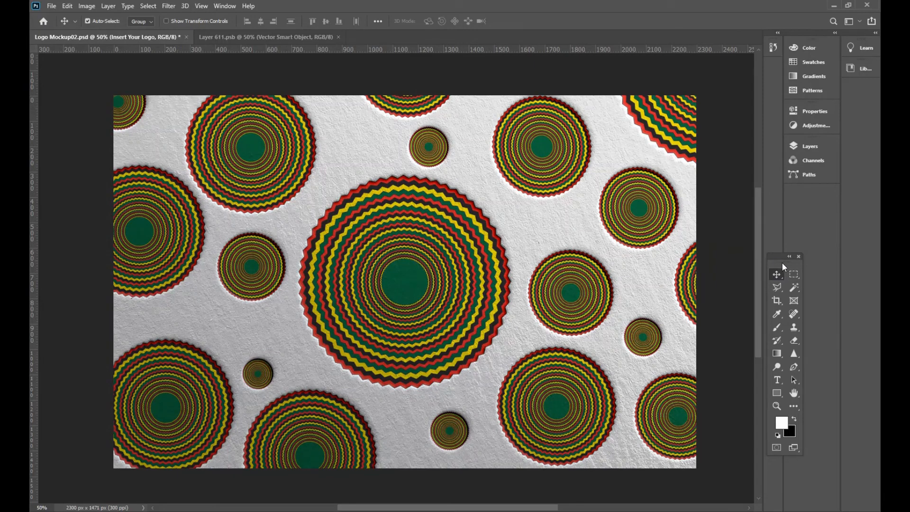
drag(782, 265, 57, 121)
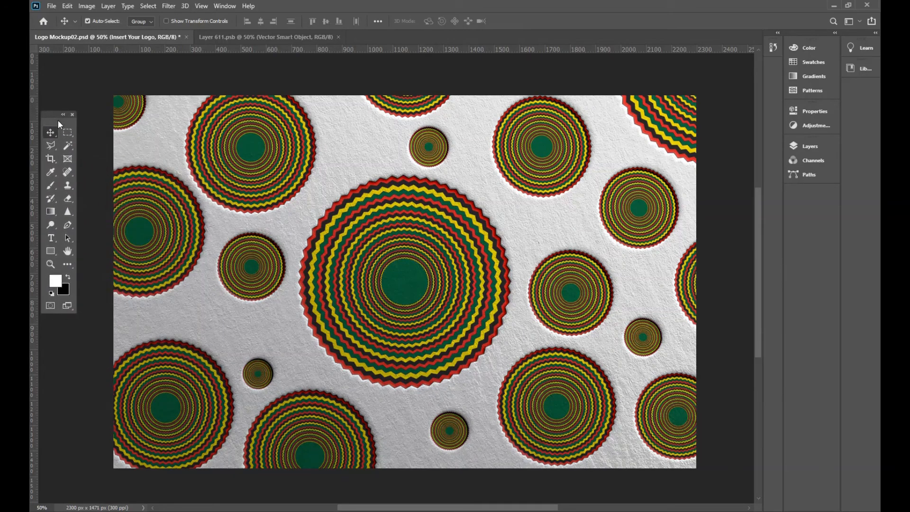